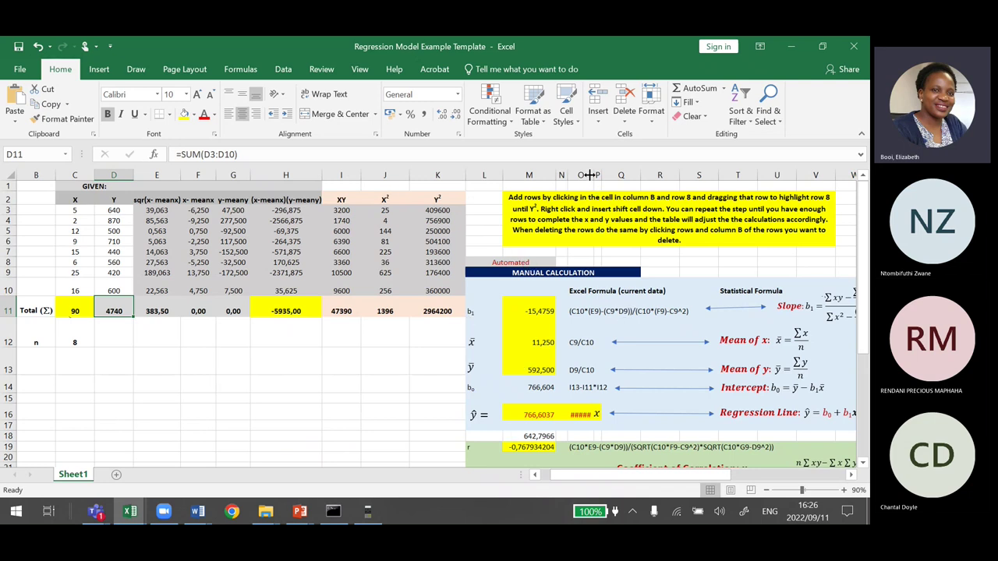
- Widen column O so the regression-line slope term reads -15,476 x instead of #####
left_click_drag(589, 175, 604, 175)
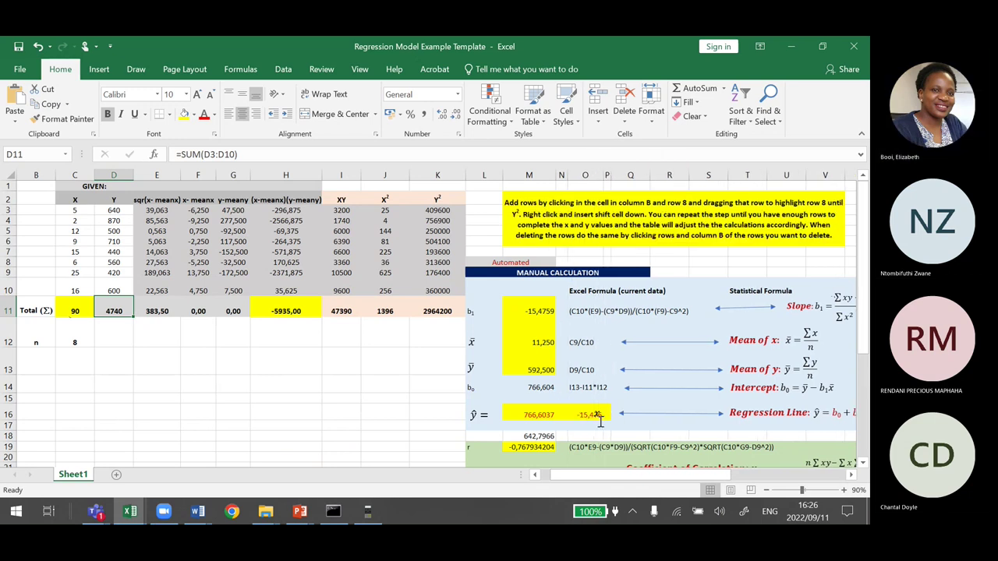
left_click(594, 414)
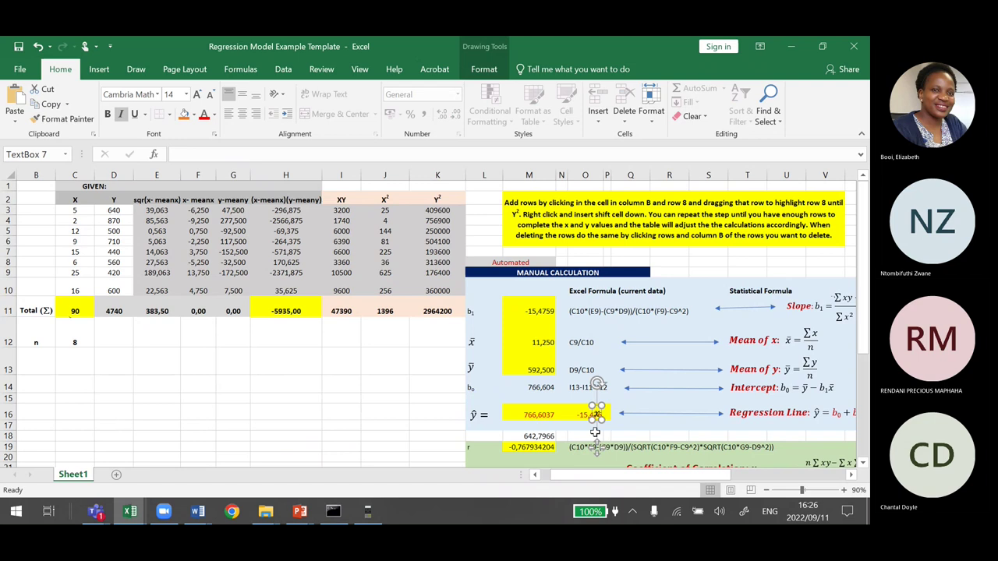
left_click(596, 450)
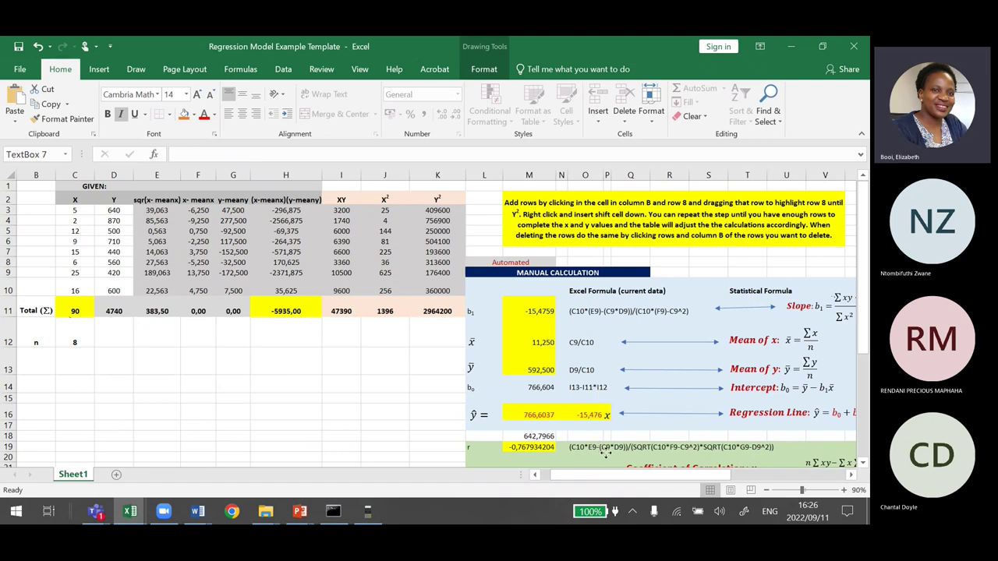
left_click(604, 451)
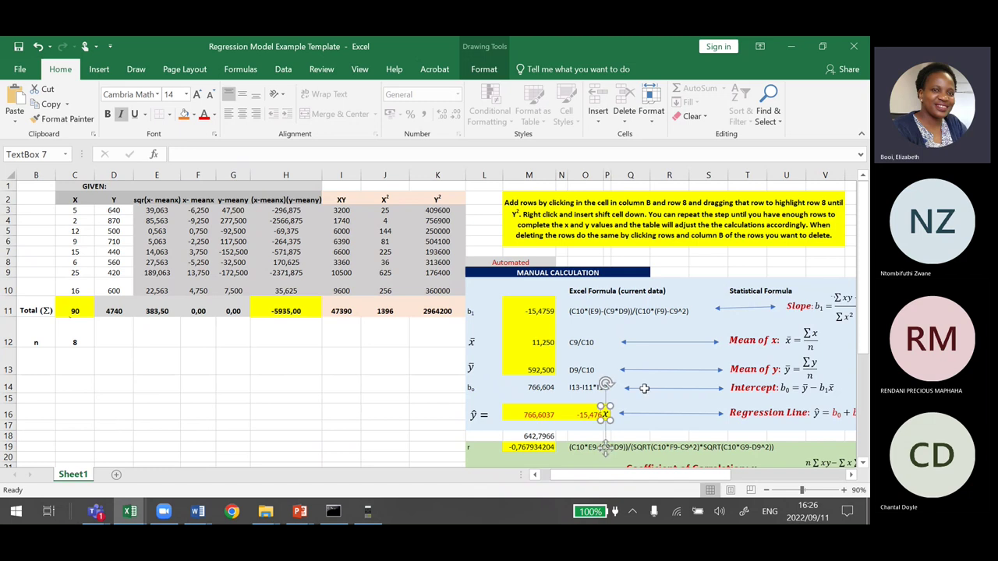
left_click(385, 411)
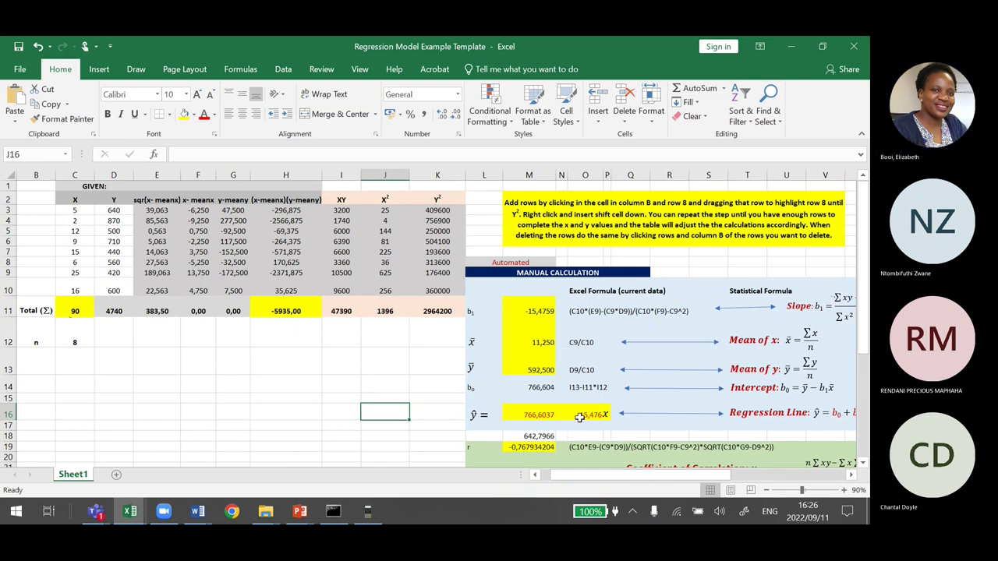
- Review the slope, intercept and regression-line formulas in M11, M14, M16 and M18
left_click(536, 309)
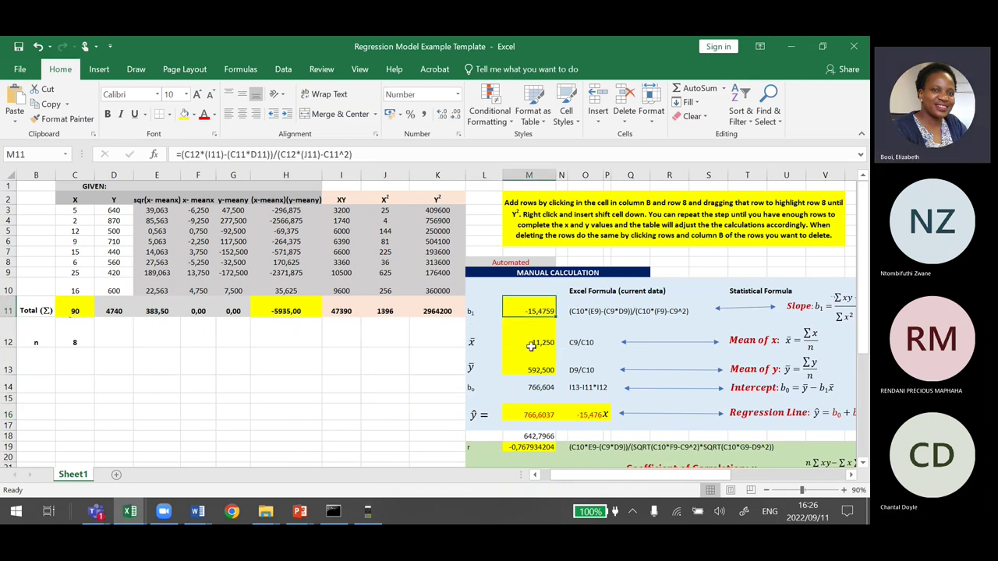
left_click(526, 384)
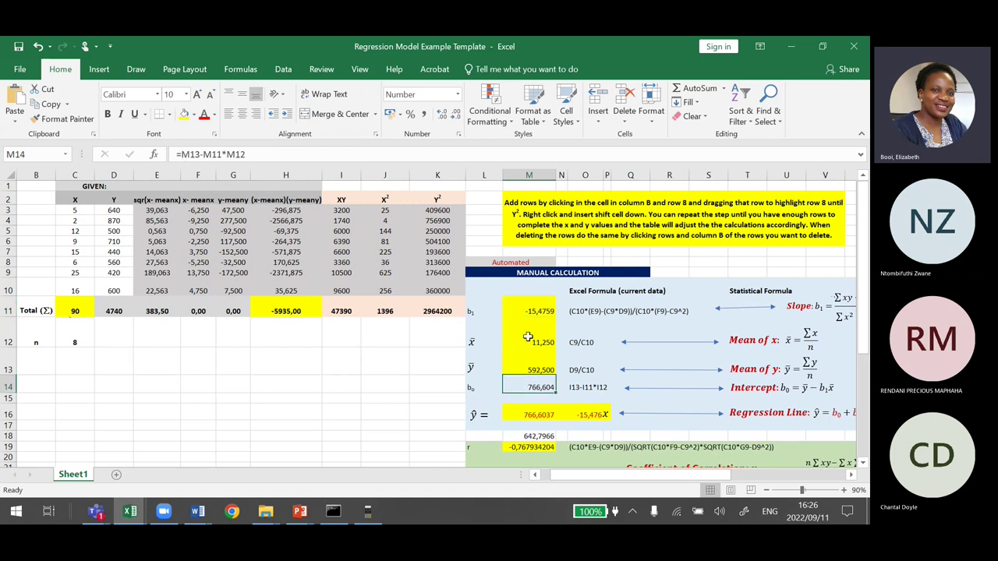
left_click(533, 415)
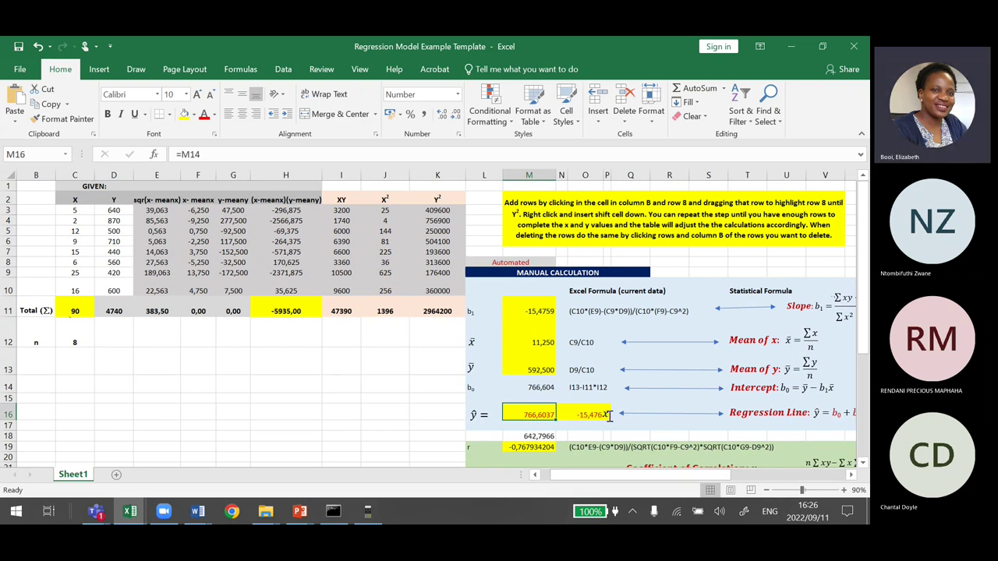
left_click(533, 434)
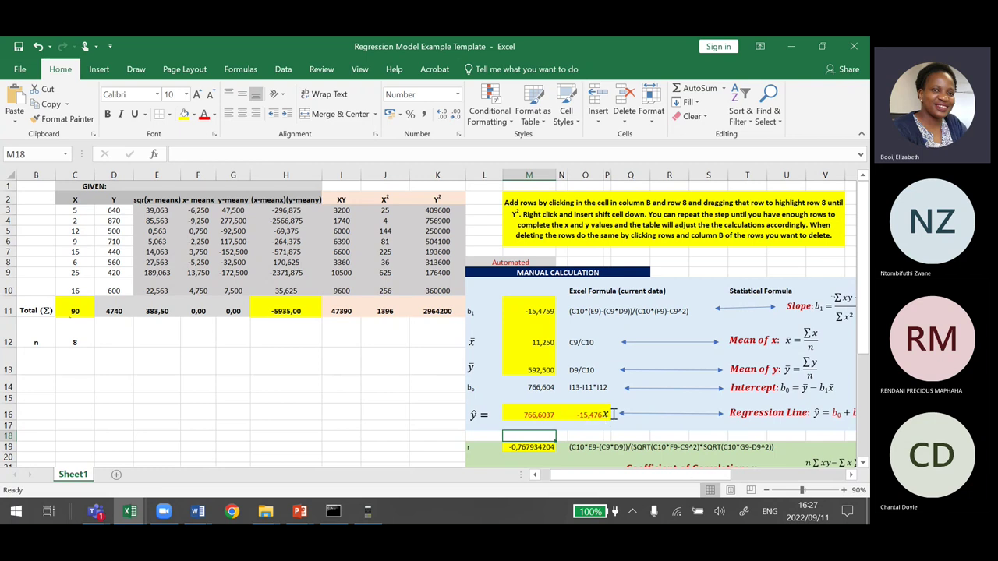
left_click_drag(863, 323, 867, 363)
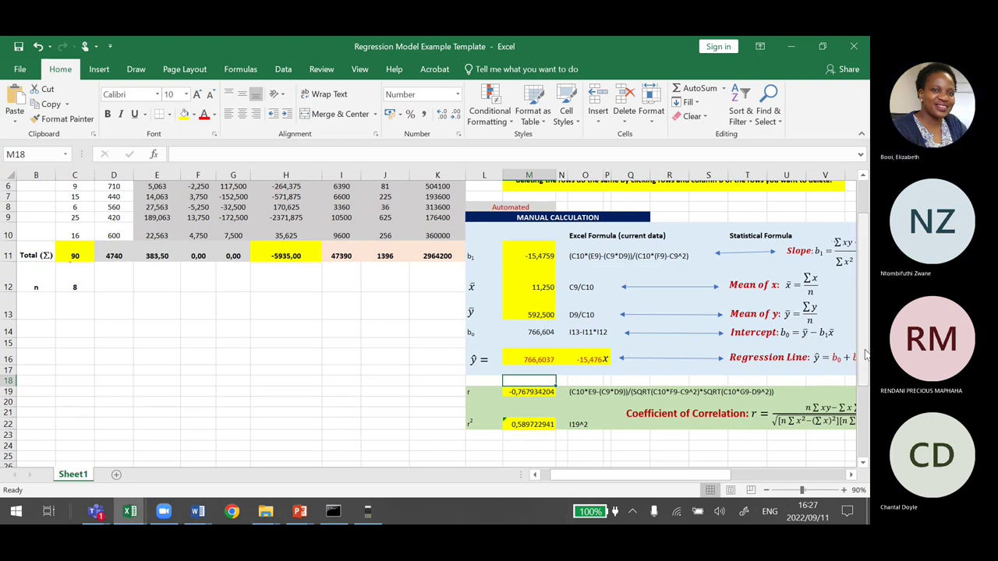
- Clear the old X and Y values from C29:D38 in the SSE/SSR/SST table
left_click_drag(863, 353, 864, 418)
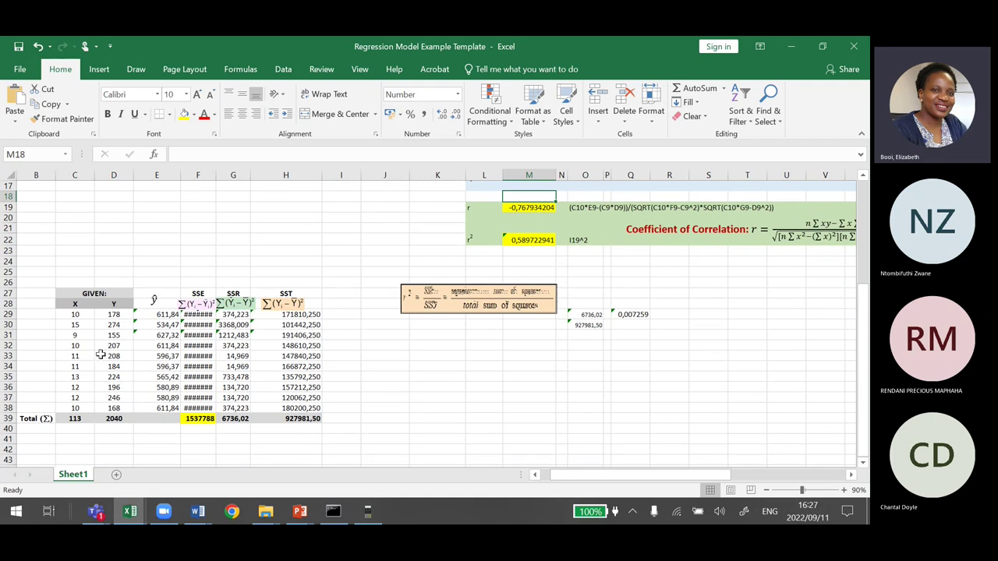
left_click_drag(64, 315, 115, 388)
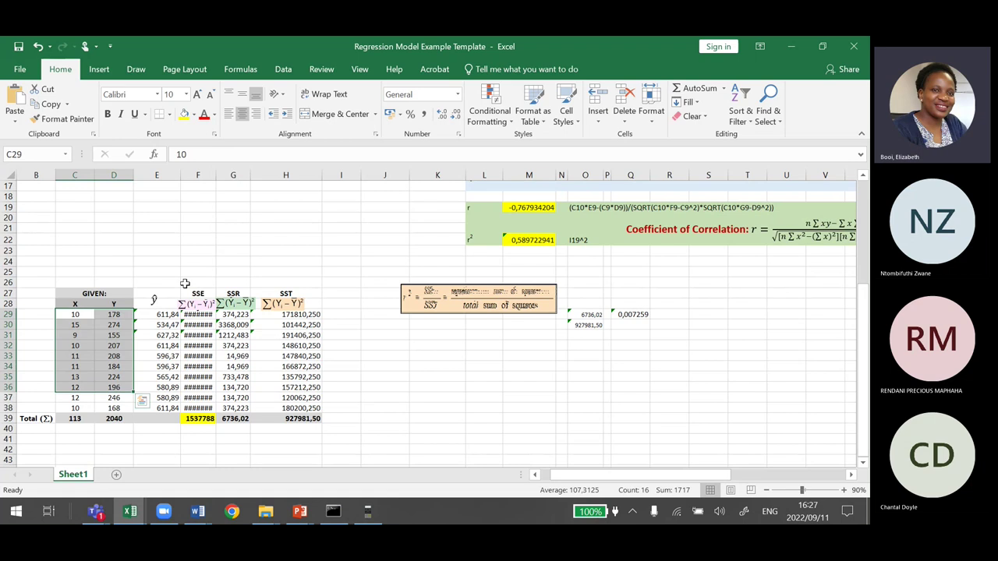
left_click_drag(187, 282, 299, 304)
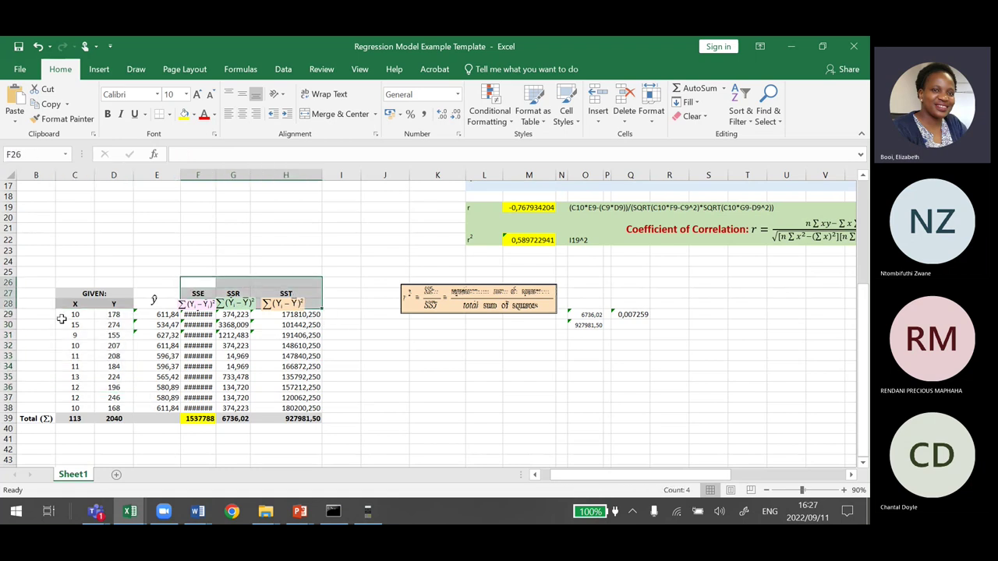
left_click_drag(74, 312, 98, 409)
key("Delete")
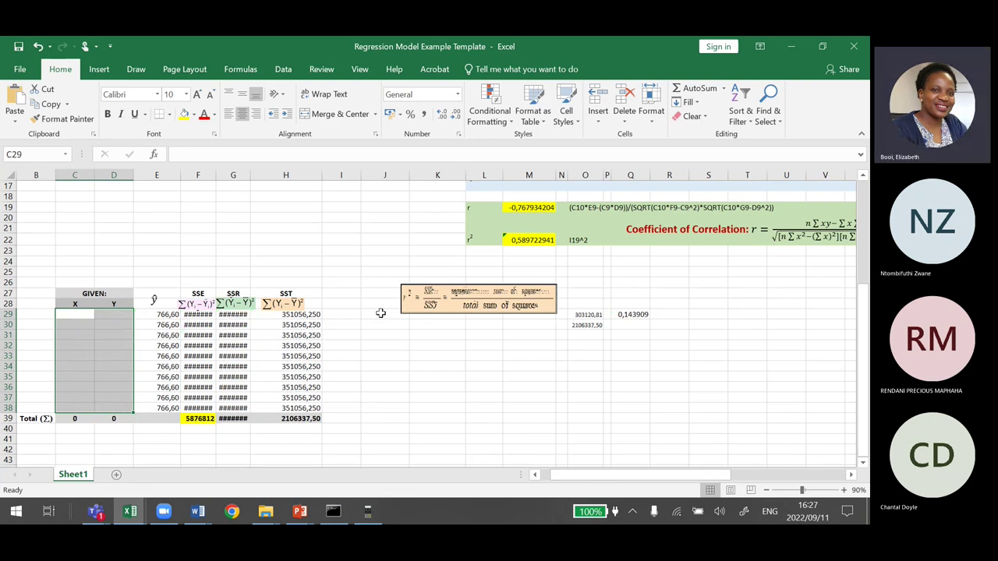
- Copy the eight X and Y pairs from C3:D10 into C29 and check E29's predicted-value formula
left_click_drag(864, 374, 862, 273)
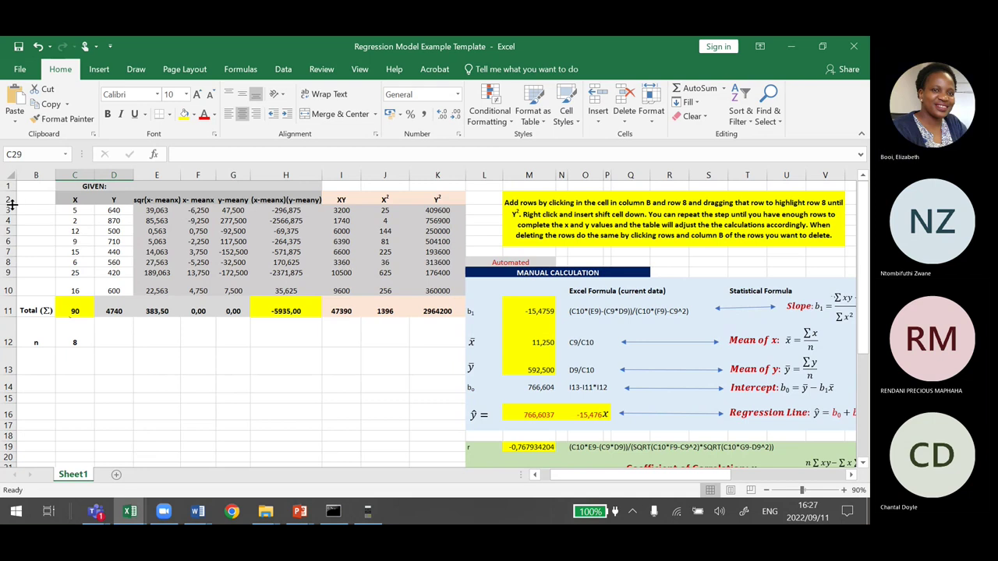
left_click(71, 211)
left_click_drag(71, 211, 115, 289)
key("ctrl+c")
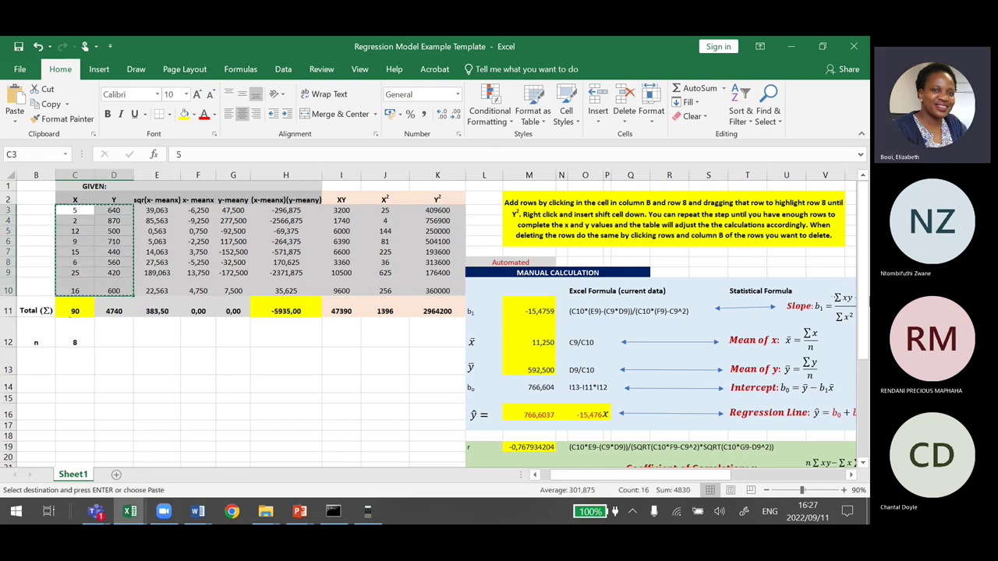
left_click_drag(865, 265, 857, 356)
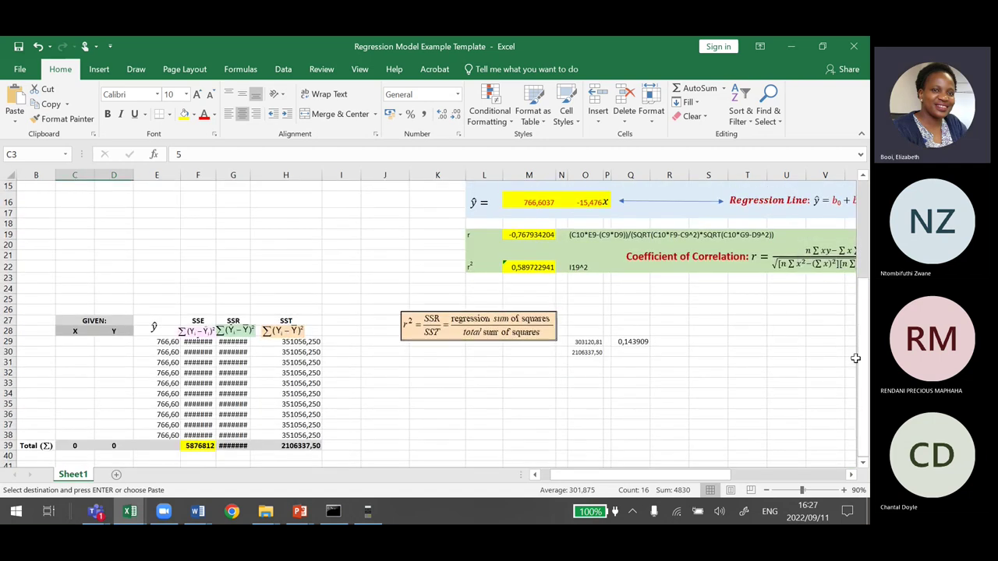
left_click(75, 341)
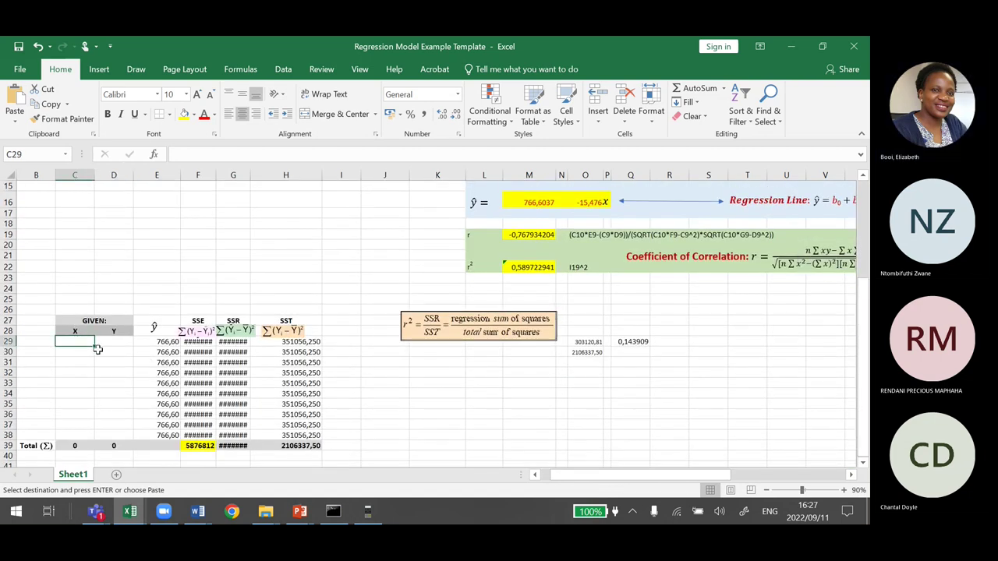
key("ctrl+v")
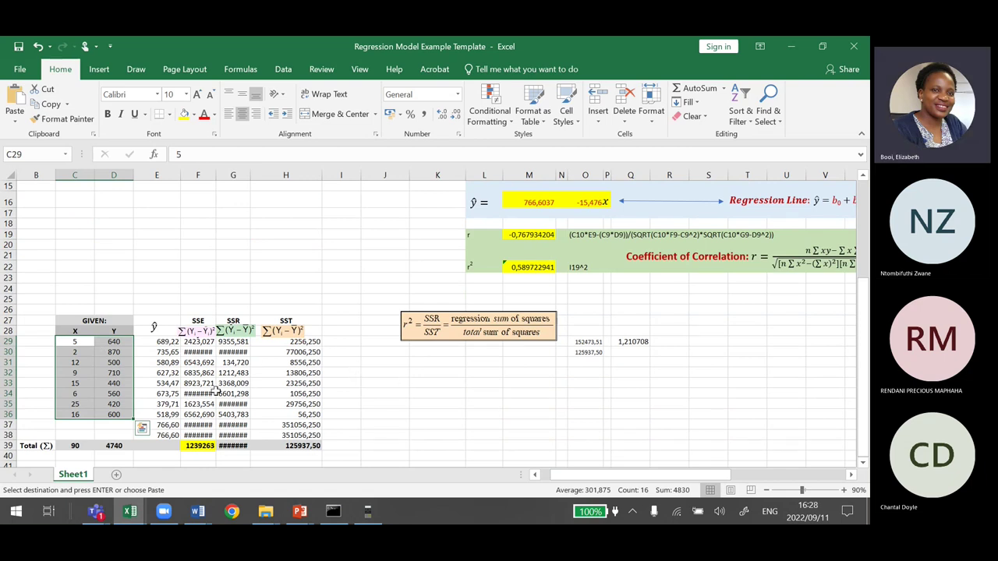
left_click(168, 343)
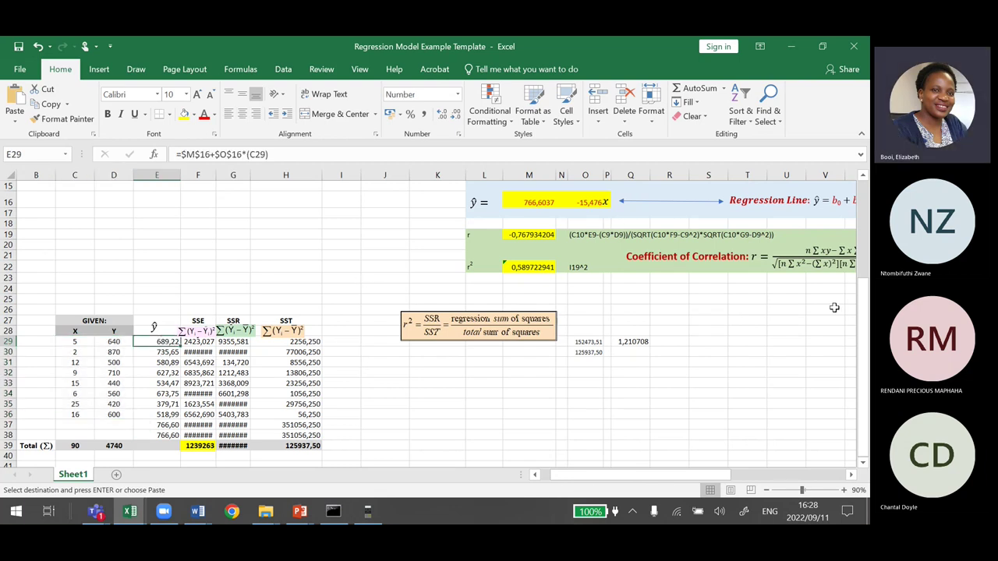
left_click_drag(863, 312, 863, 265)
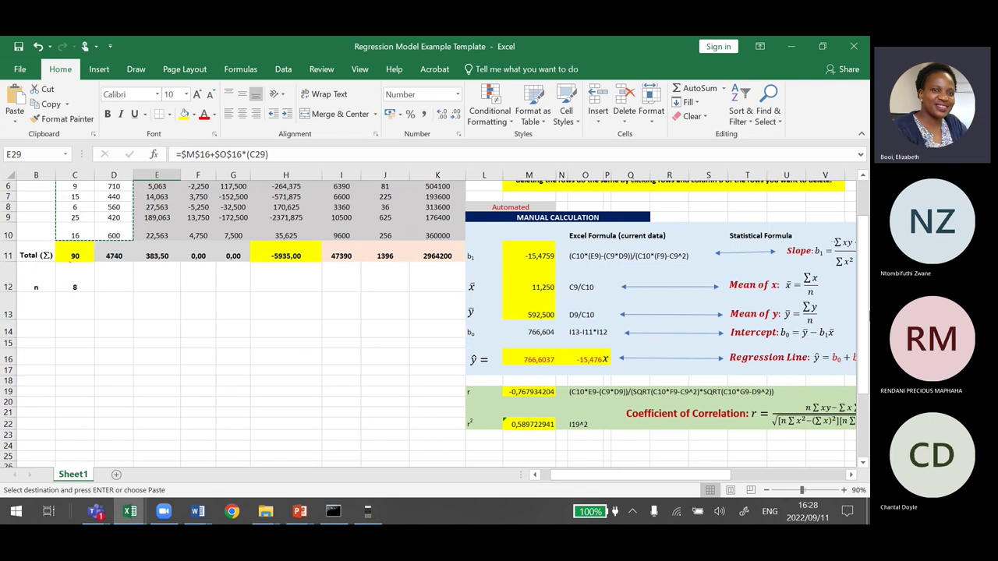
- Delete empty rows 37–38 so the totals read SSE 63901, SSR 91849,35, SST 125937,50
scroll(327, 430, "down", 3)
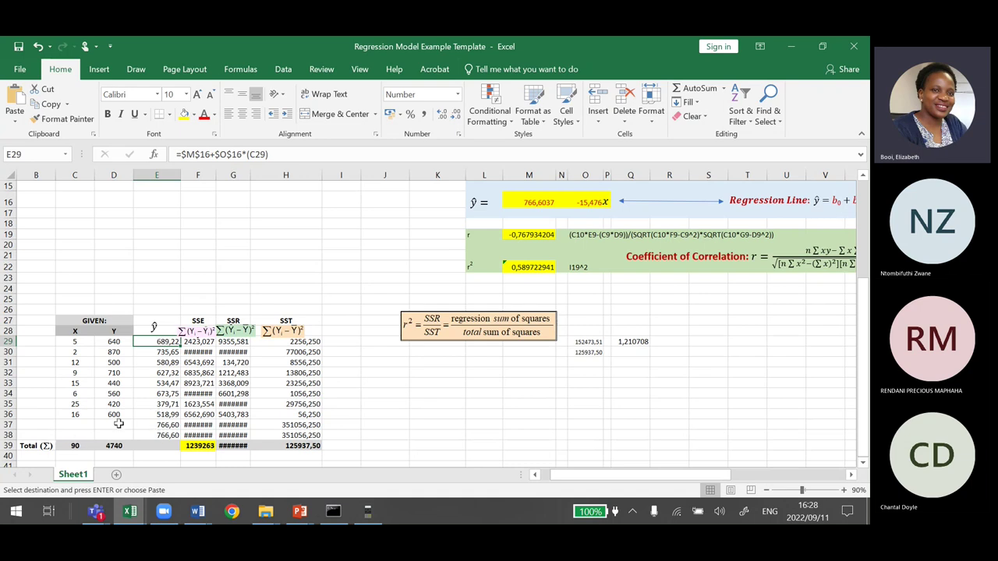
left_click_drag(73, 425, 72, 434)
left_click(6, 425)
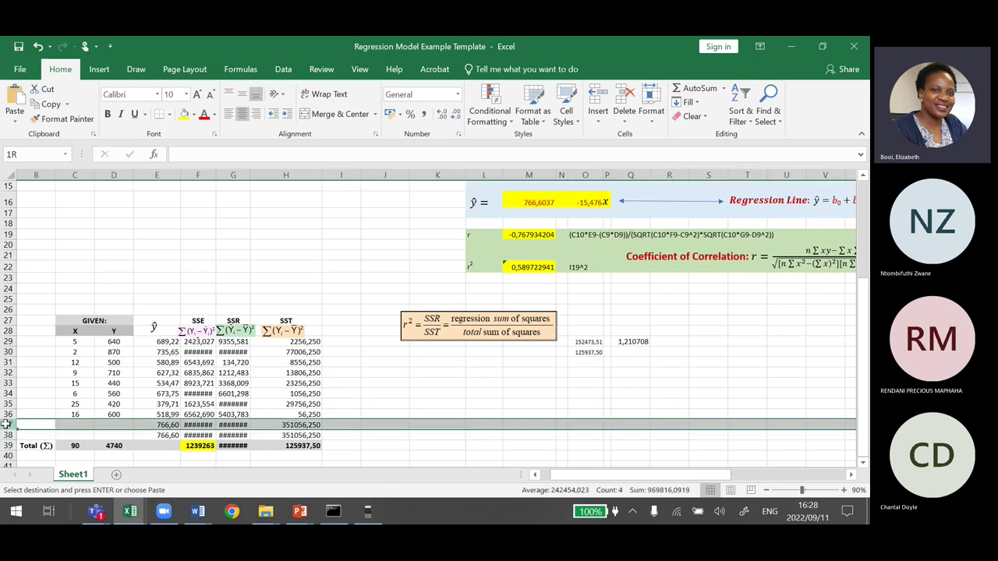
left_click_drag(6, 425, 9, 435)
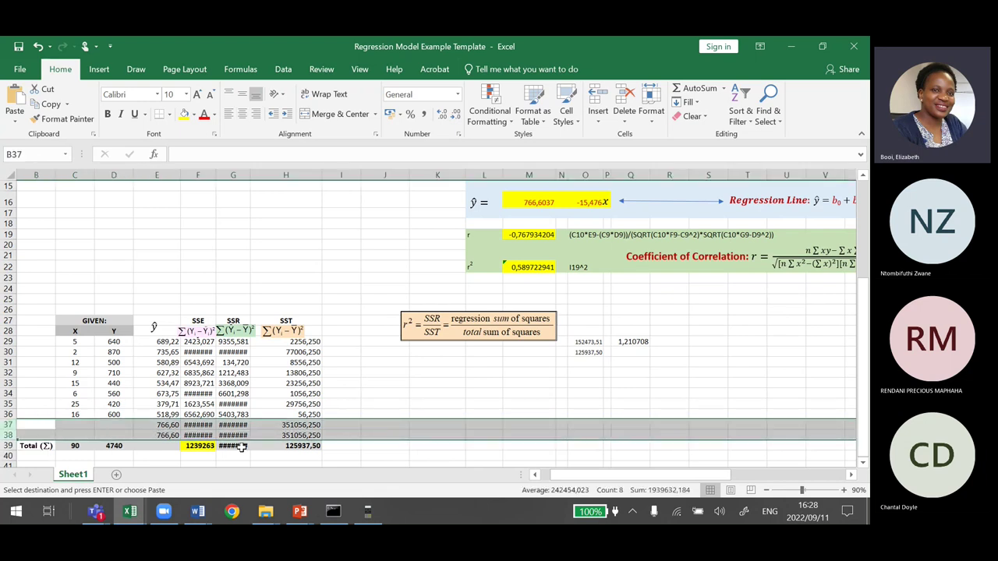
right_click(5, 425)
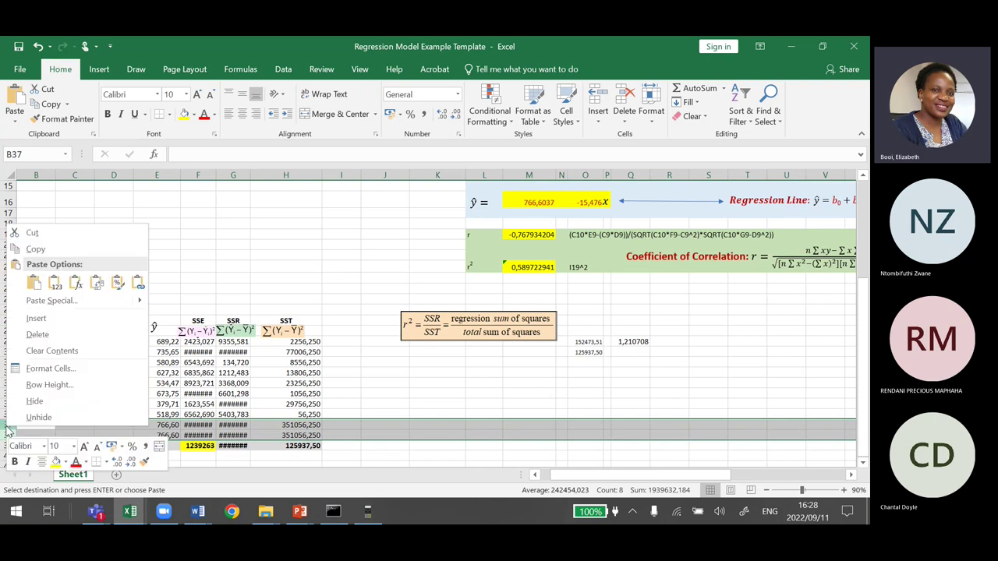
left_click(35, 336)
left_click(451, 392)
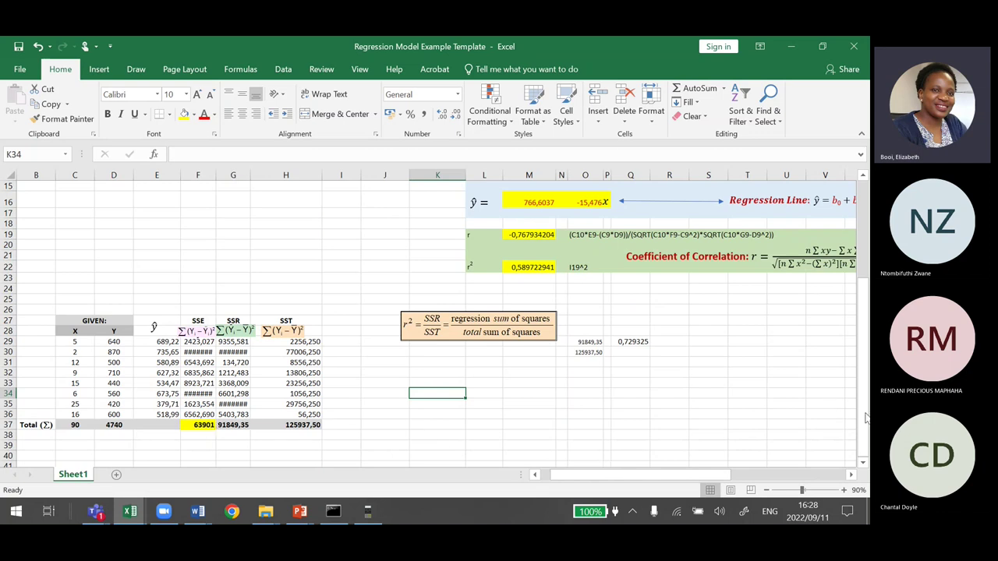
left_click_drag(863, 425, 840, 250)
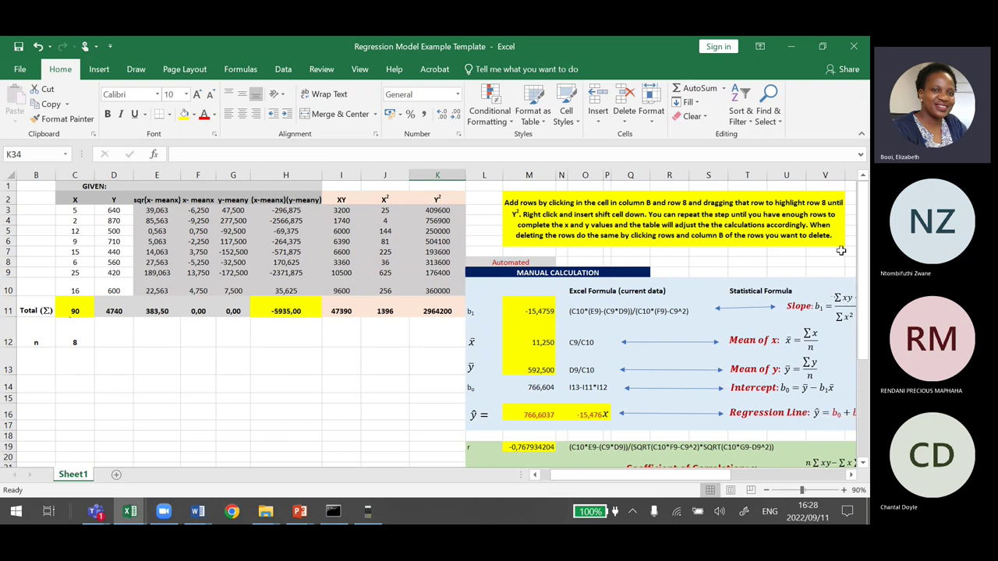
- Restore the Excel window and narrow it beside the Exercise 3 PowerPoint slide
double_click(601, 45)
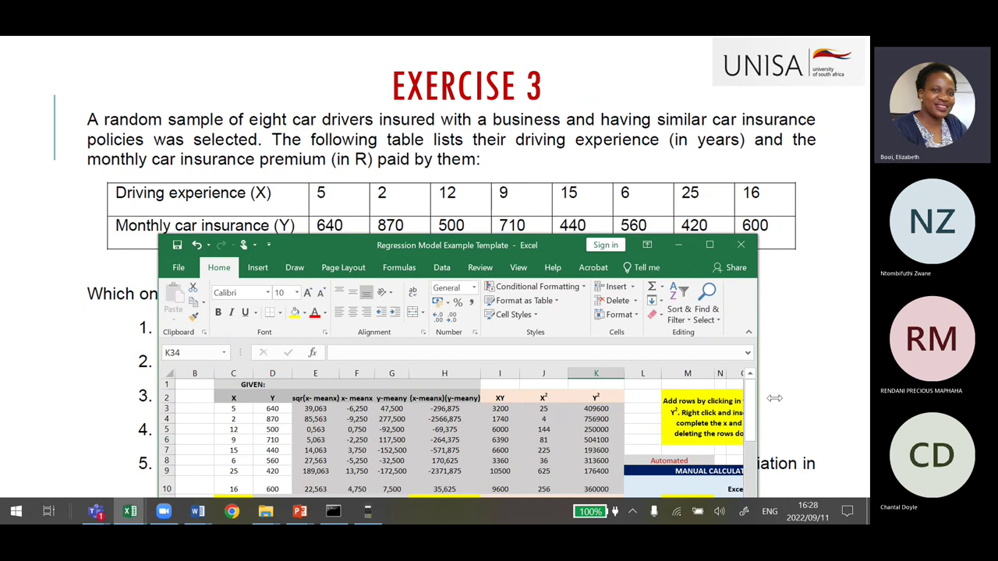
left_click_drag(756, 400, 548, 399)
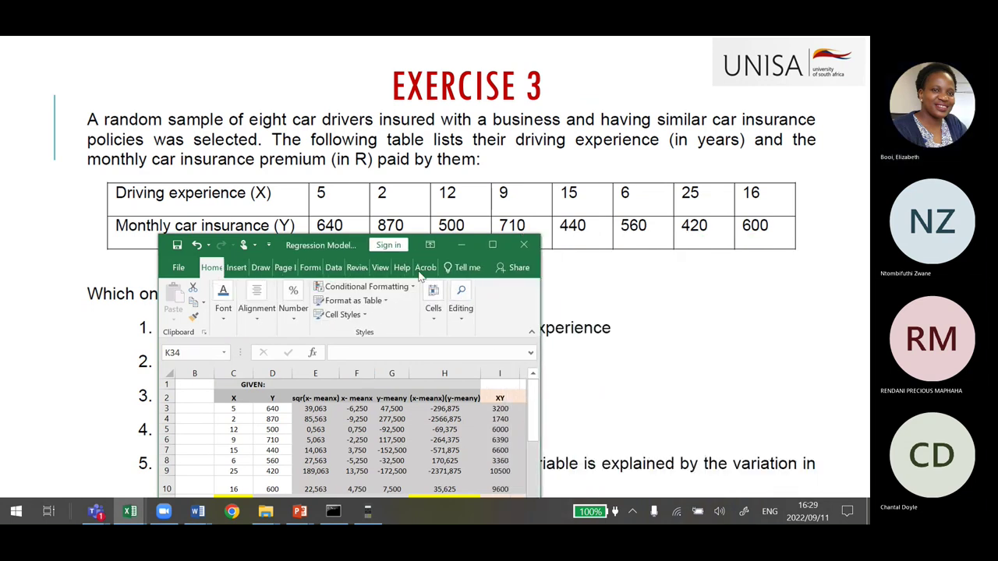